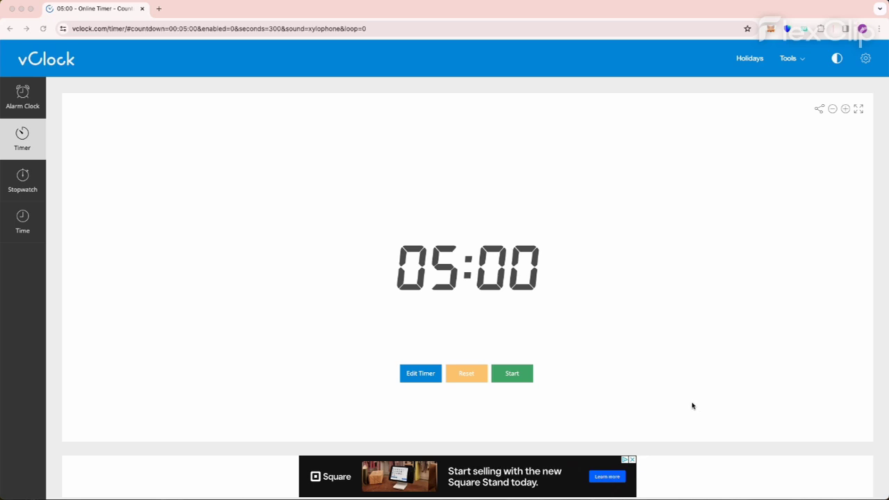
# - Open the KasWare testnet wallet showing 10,000 KAS and bring up its apps list
pyautogui.click(807, 30)
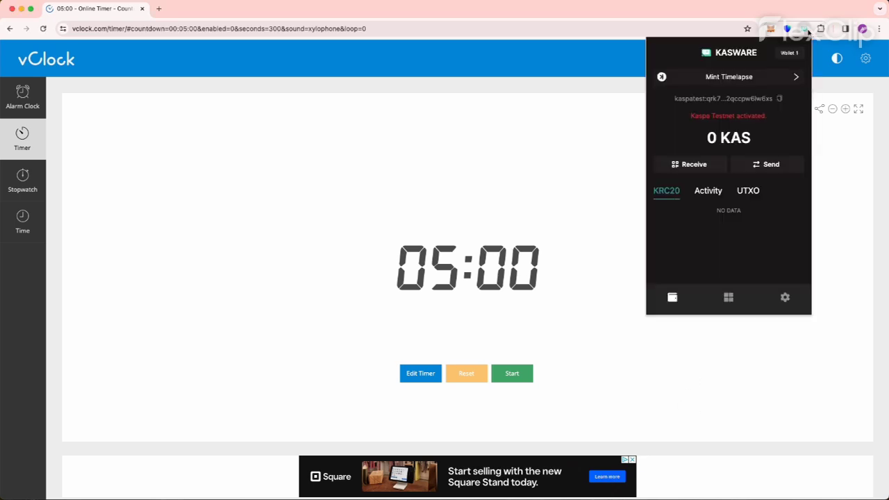
pyautogui.moveTo(758, 146)
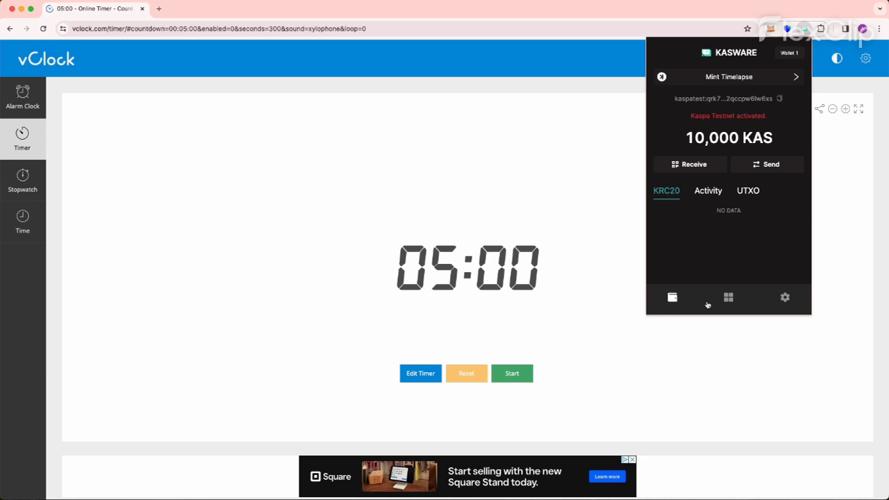
pyautogui.click(728, 297)
# - Open the KRC20 Mint/Deploy form for NACHO, then return to the 10,000 KAS wallet home
pyautogui.click(696, 89)
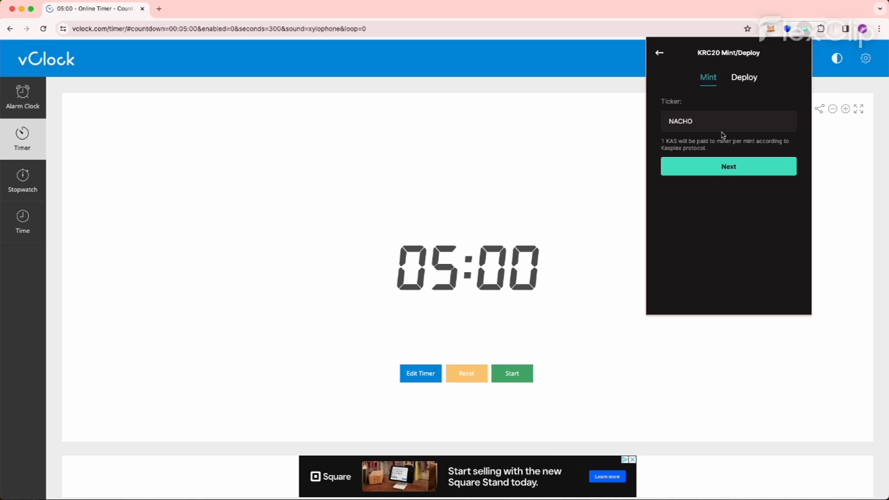
pyautogui.click(660, 55)
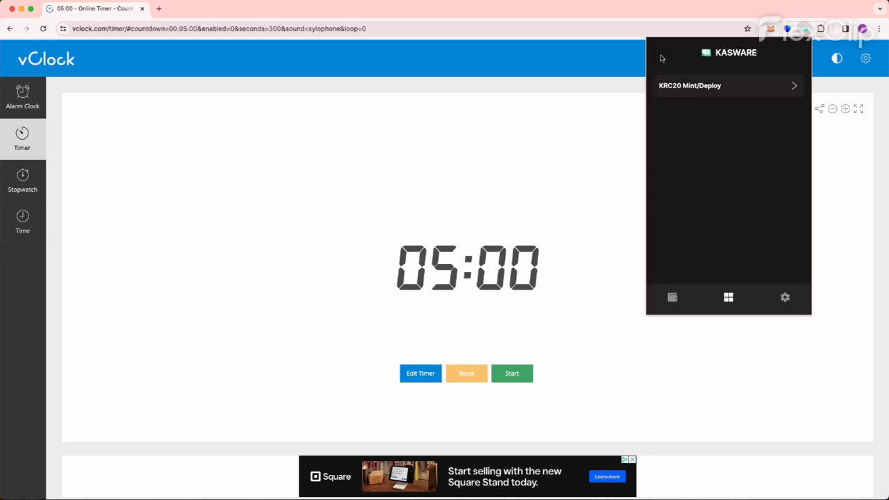
pyautogui.click(672, 298)
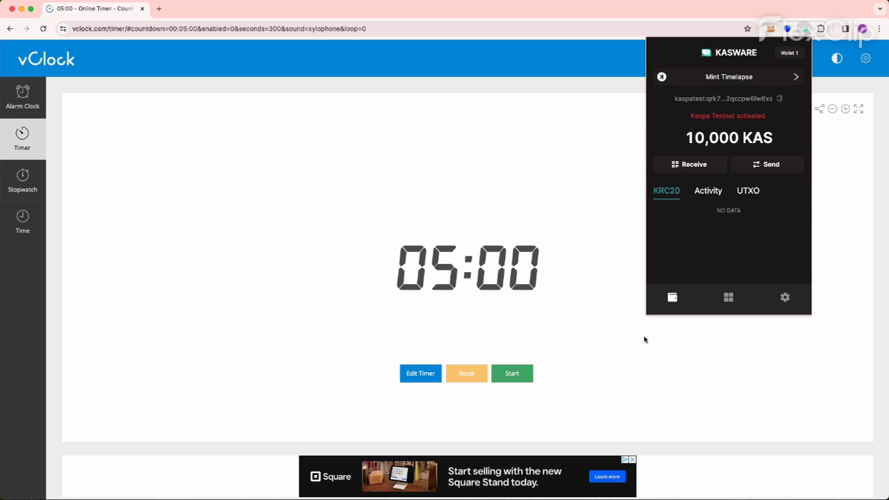
# - Start the five-minute vClock countdown and sign and pay for the first NACHO mint
pyautogui.click(507, 382)
pyautogui.click(506, 381)
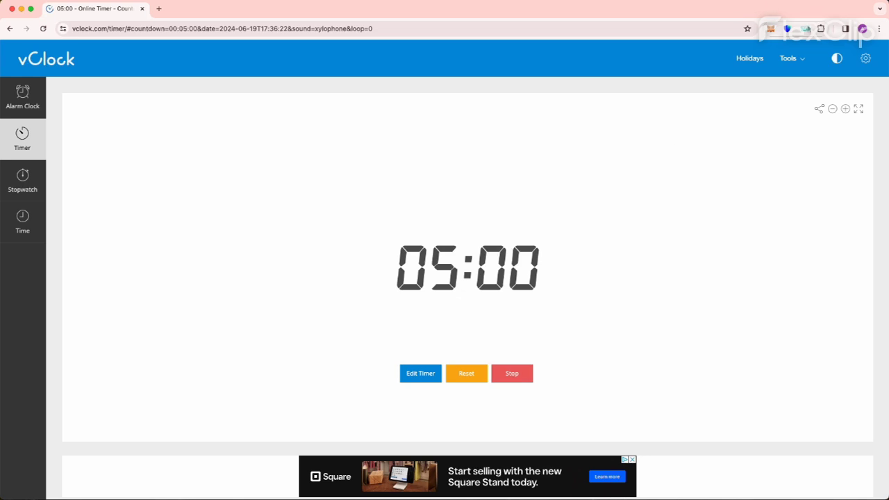
pyautogui.click(804, 28)
pyautogui.click(728, 298)
pyautogui.click(722, 85)
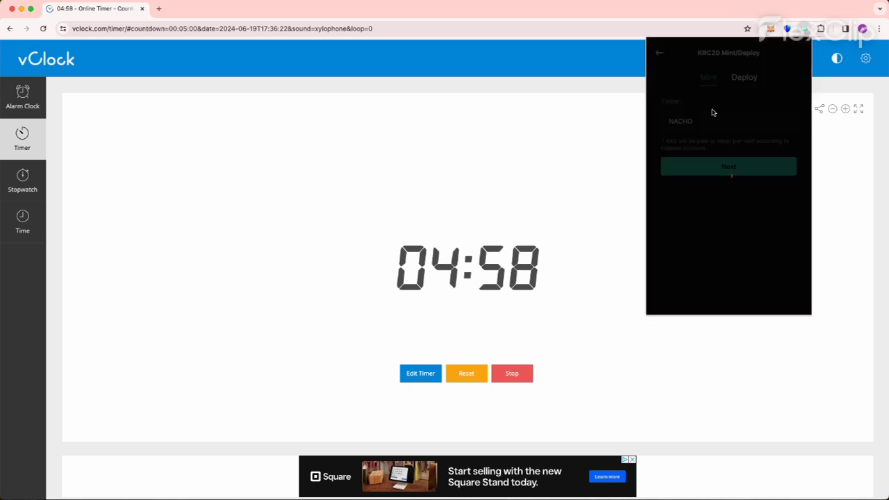
pyautogui.click(724, 166)
pyautogui.click(773, 299)
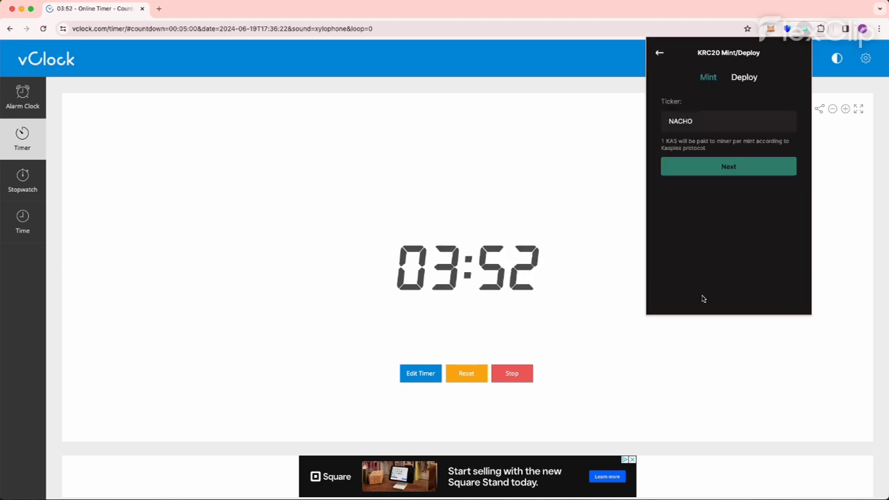
# - Keep minting NACHO repeatedly, signing and paying each mint until the countdown ends
pyautogui.click(769, 299)
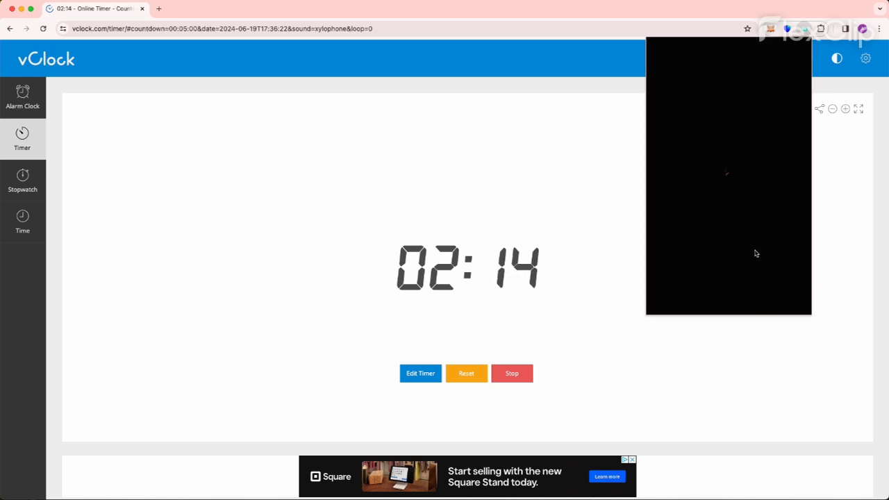
pyautogui.click(699, 297)
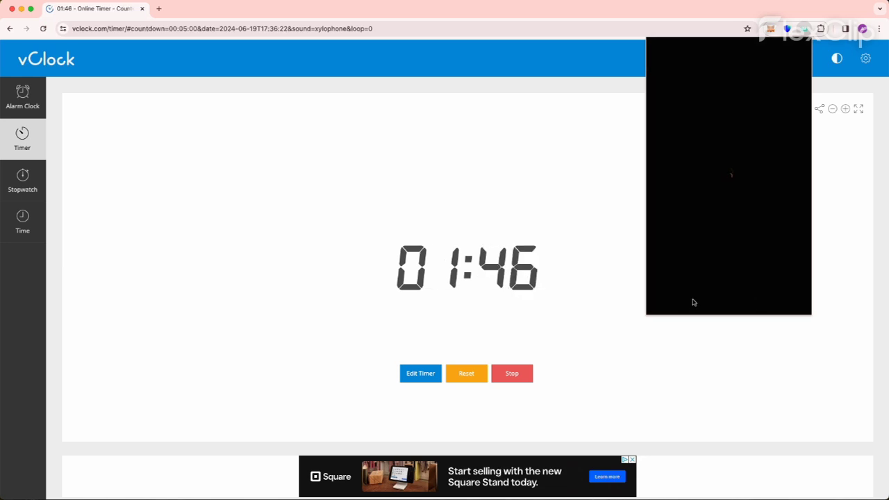
pyautogui.click(769, 297)
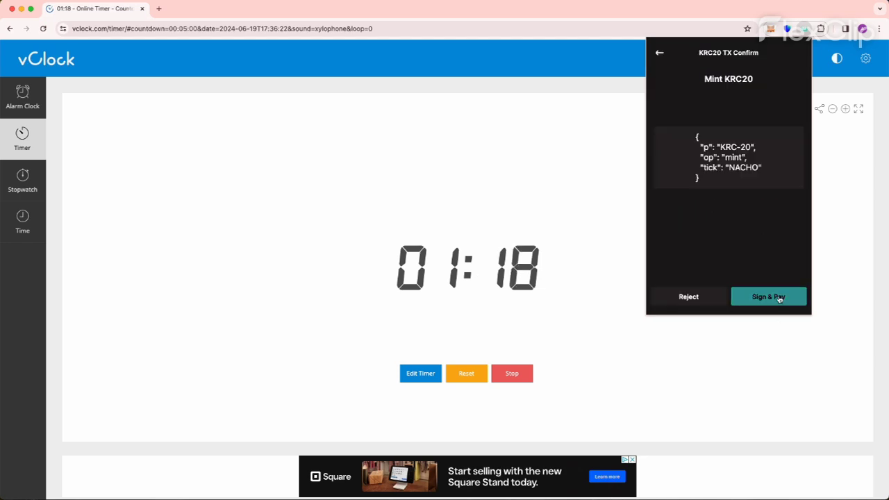
pyautogui.click(771, 297)
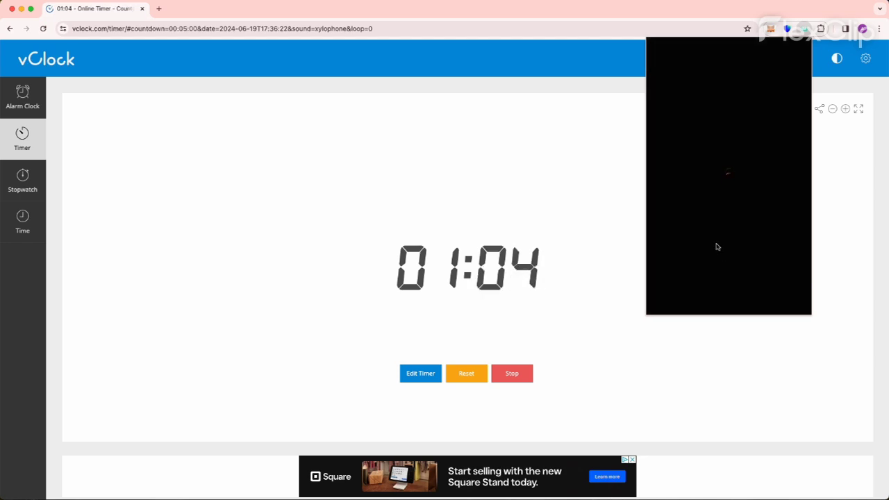
pyautogui.click(680, 299)
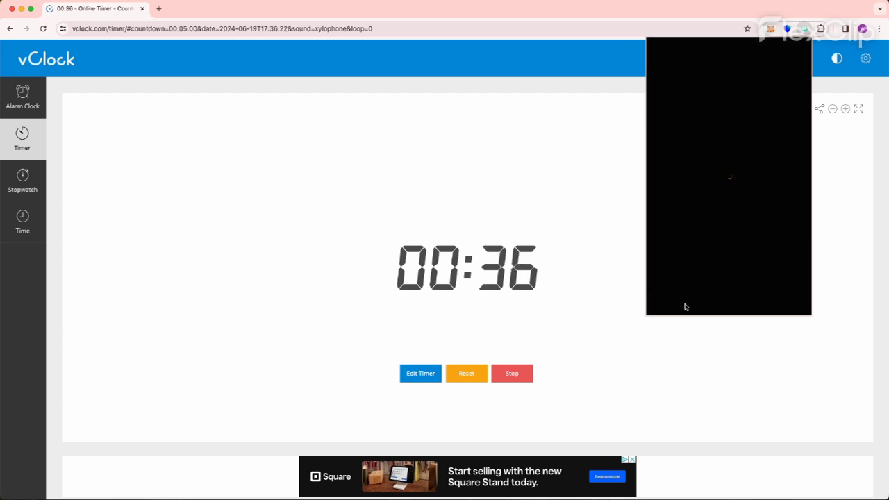
pyautogui.click(728, 173)
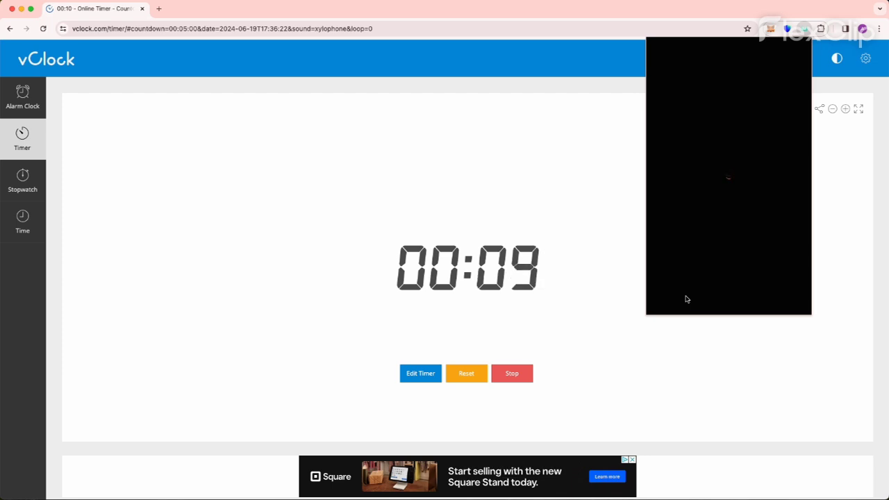
pyautogui.click(687, 297)
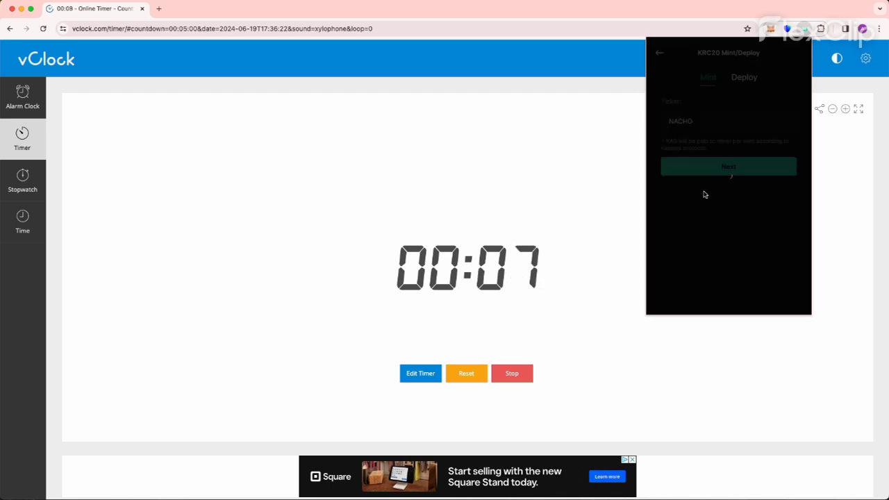
pyautogui.click(708, 168)
pyautogui.click(770, 299)
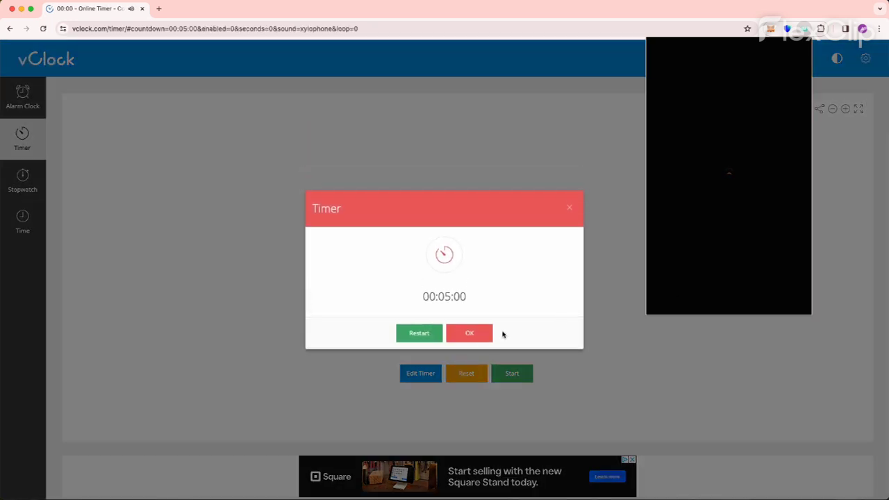
# - Dismiss the timer alert and check the wallet: 918,400 NACHO and 9,966.967 KAS remaining
pyautogui.click(478, 333)
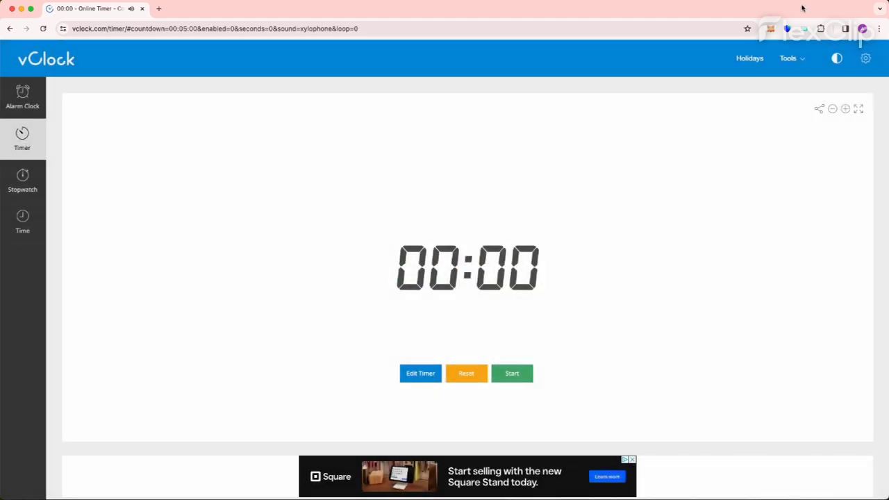
pyautogui.click(803, 29)
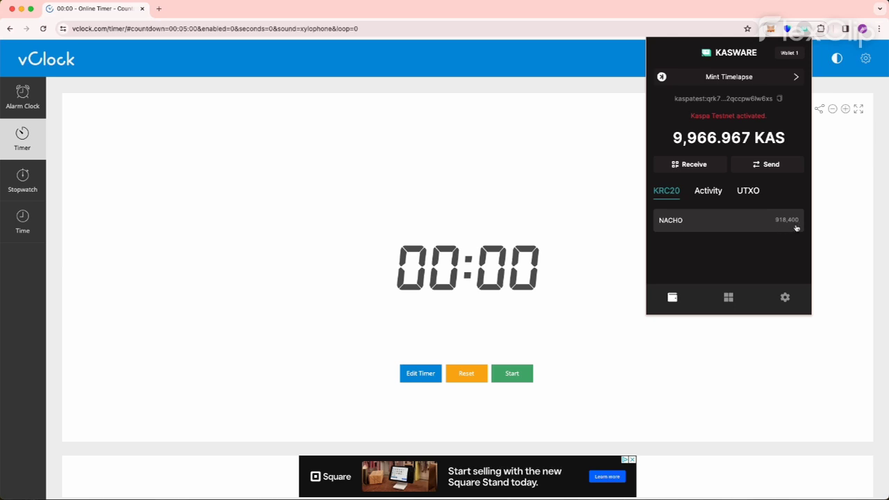
pyautogui.moveTo(715, 142)
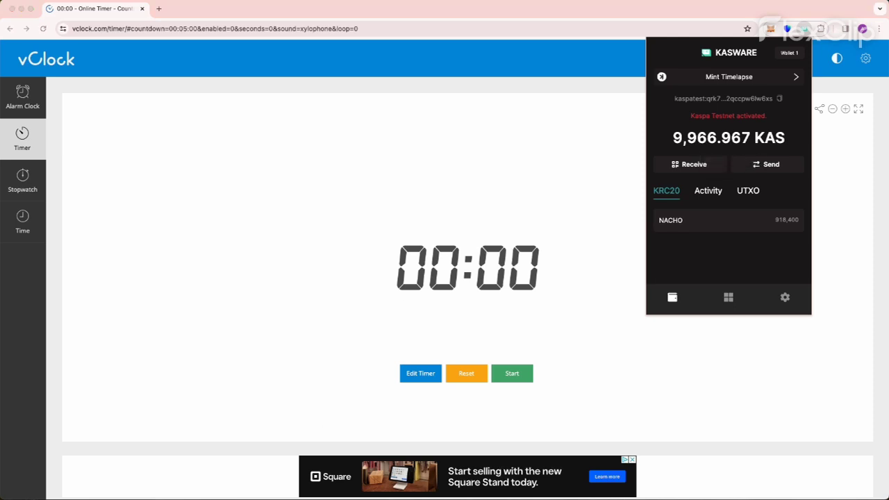
# - Move Calculator to the centre and compute 918400 ÷ 28700 = 32 mints
pyautogui.moveTo(96, 38); pyautogui.dragTo(406, 144)
pyautogui.write('918400')
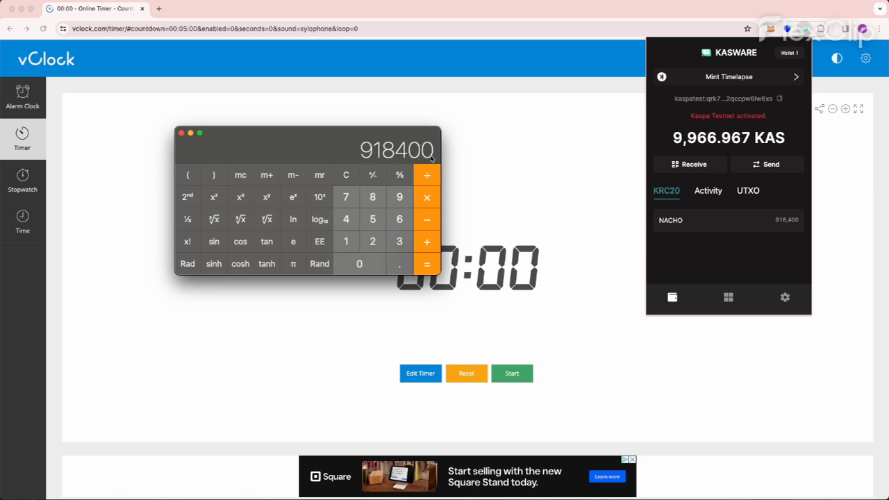
pyautogui.write('/28700')
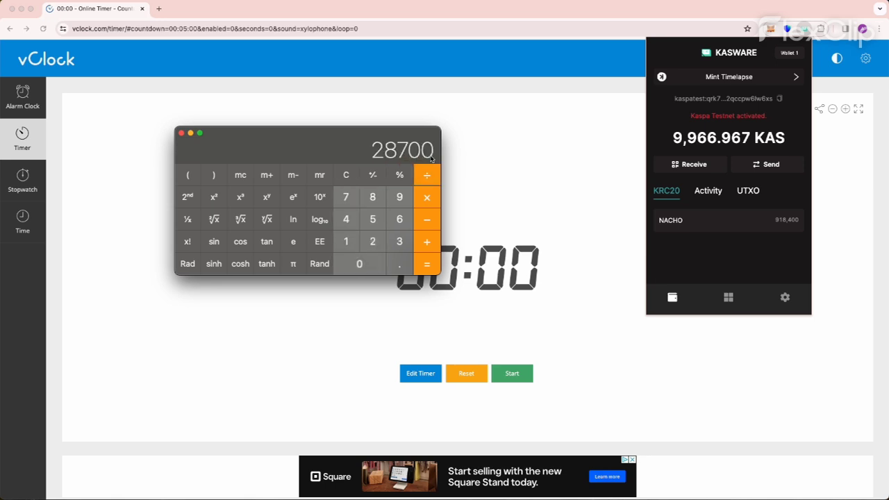
pyautogui.press('Return')
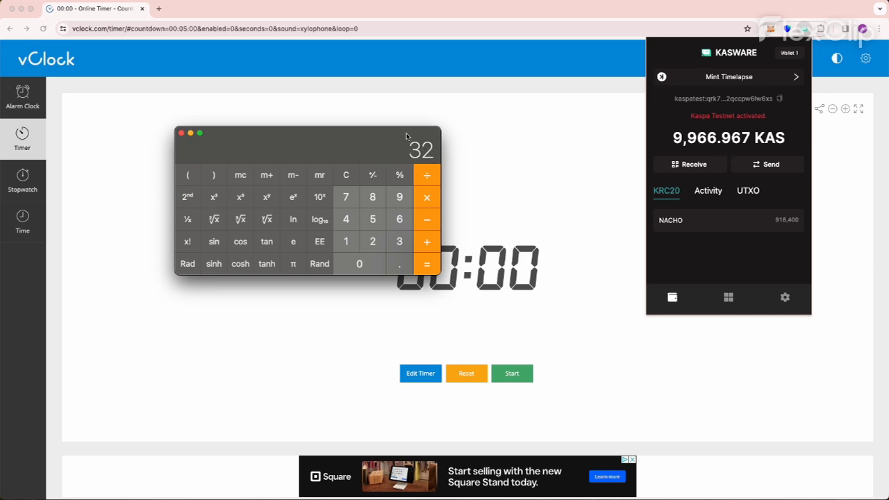
# - Compute 5 × 60 = 300 seconds, then 300 ÷ 32 = 9.375 seconds per mint
pyautogui.click(345, 177)
pyautogui.press('5')
pyautogui.press('*')
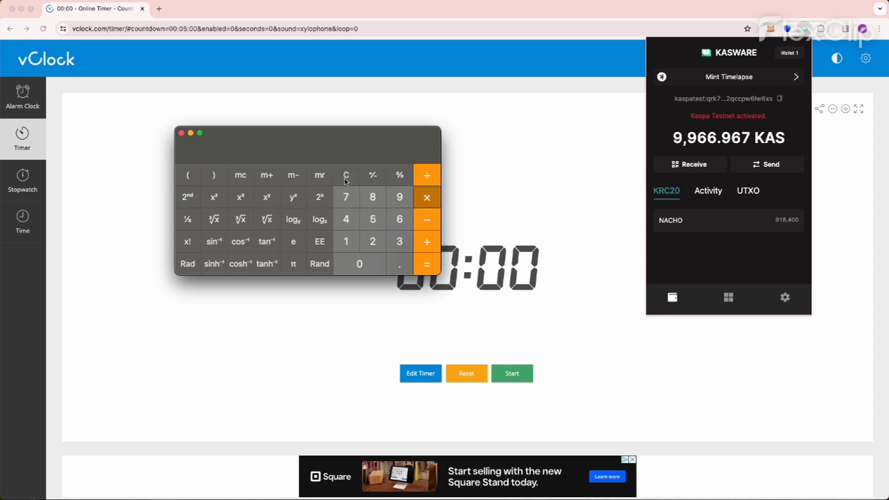
pyautogui.press('6')
pyautogui.press('0')
pyautogui.press('Return')
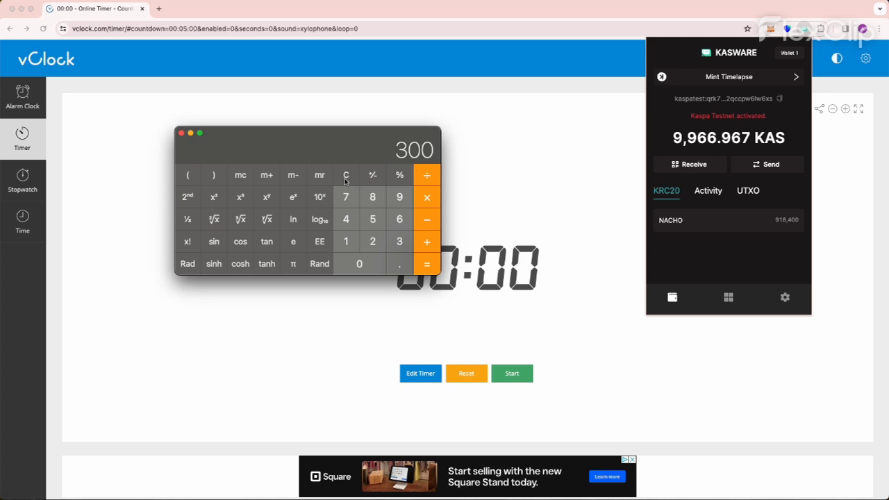
pyautogui.press('/')
pyautogui.press('3')
pyautogui.press('2')
pyautogui.press('Return')
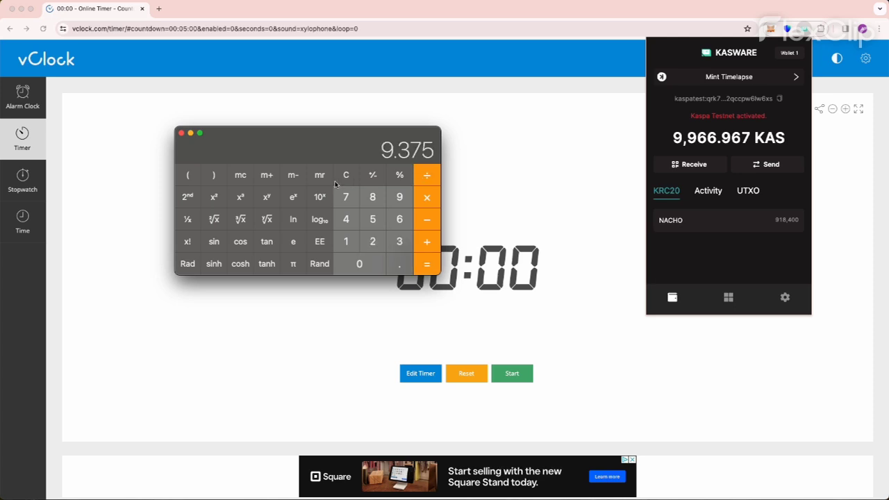